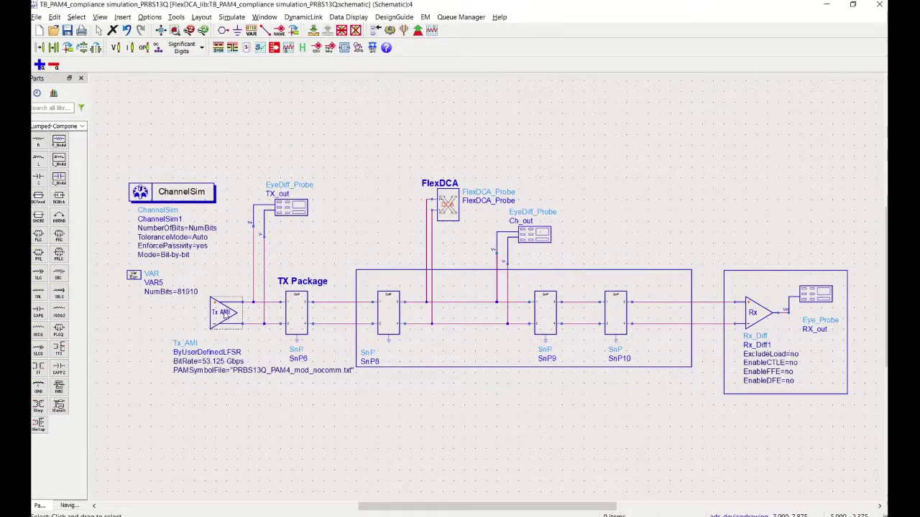
- Inspect the Tx_AMI transmitter's AMI file path on its AMI tab, then cancel without changes
{"action": "double_click", "coordinate": [225, 315]}
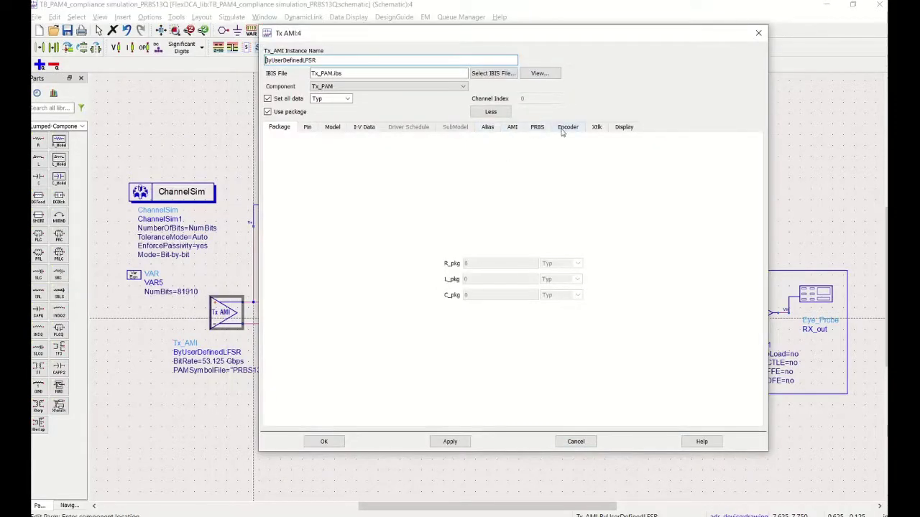
{"action": "left_click", "coordinate": [511, 129]}
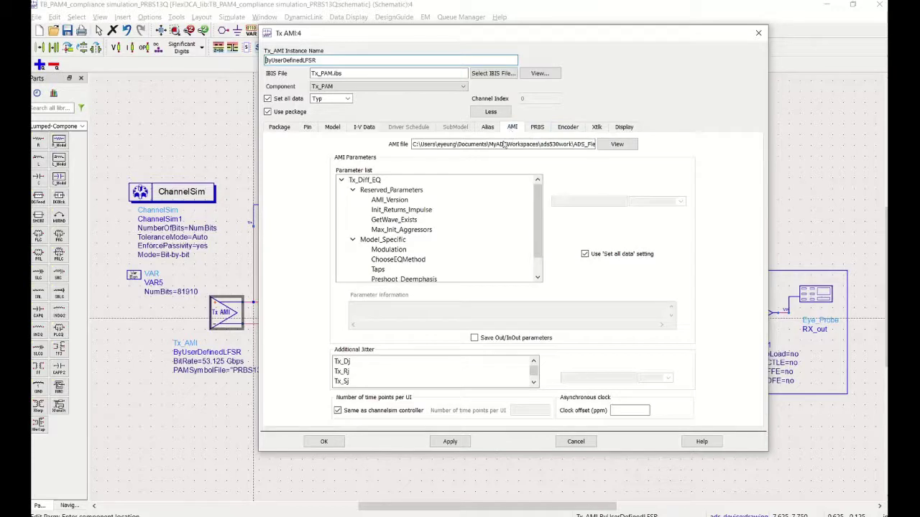
{"action": "left_click_drag", "start_coordinate": [510, 144], "coordinate": [628, 147]}
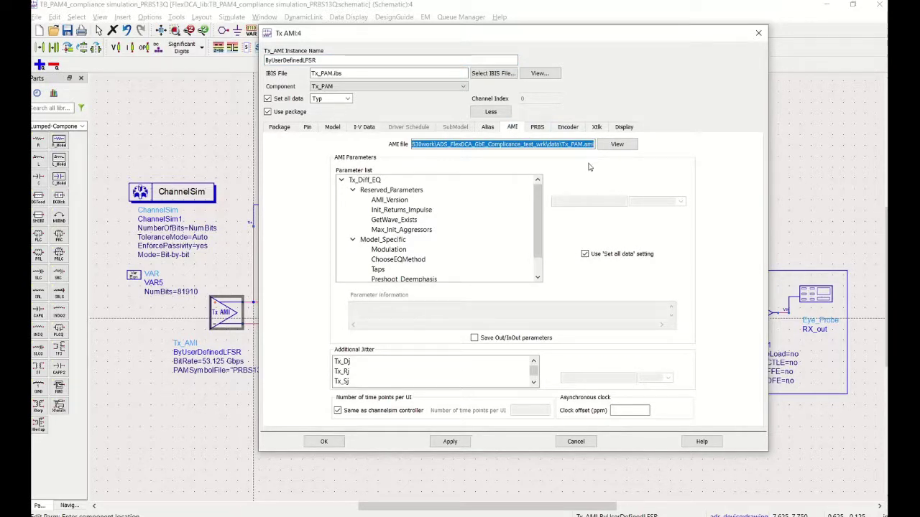
{"action": "left_click", "coordinate": [575, 442]}
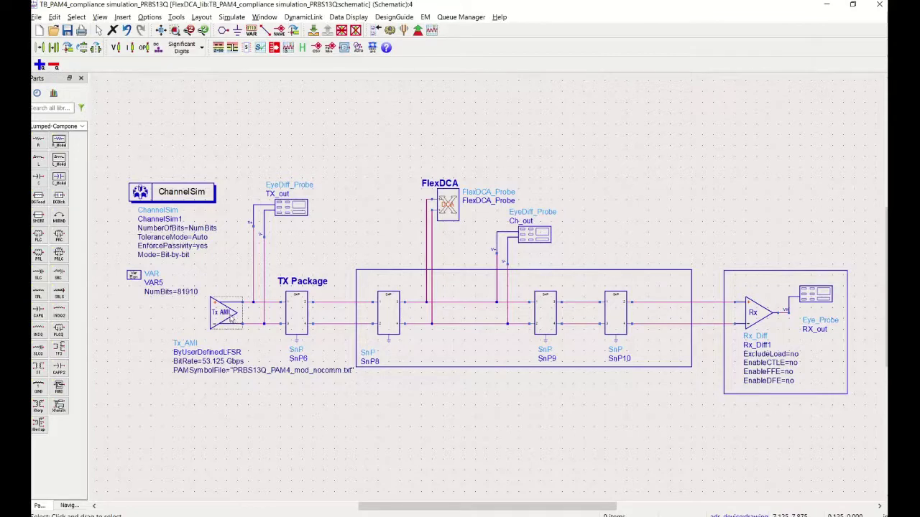
- Check Tx_AMI's 53.125 Gbps bit rate and PAM symbol-file settings, then cancel
{"action": "double_click", "coordinate": [232, 316]}
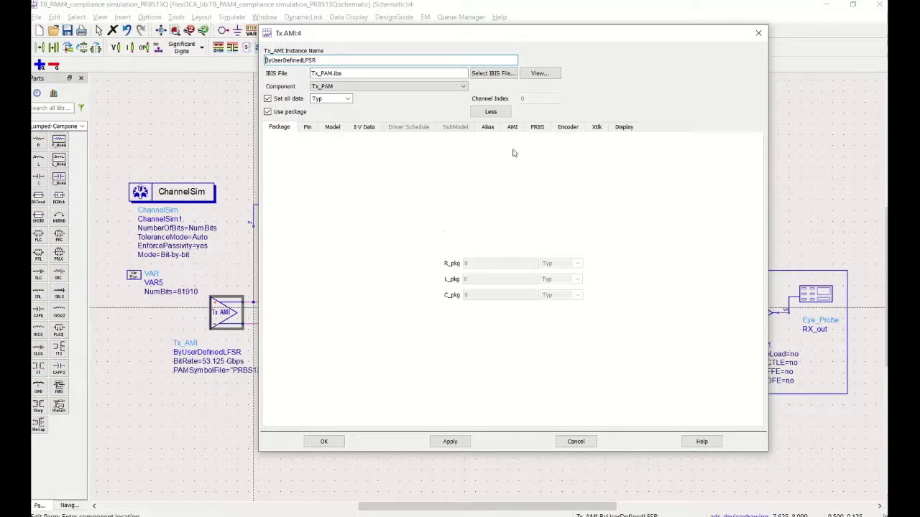
{"action": "left_click", "coordinate": [534, 132]}
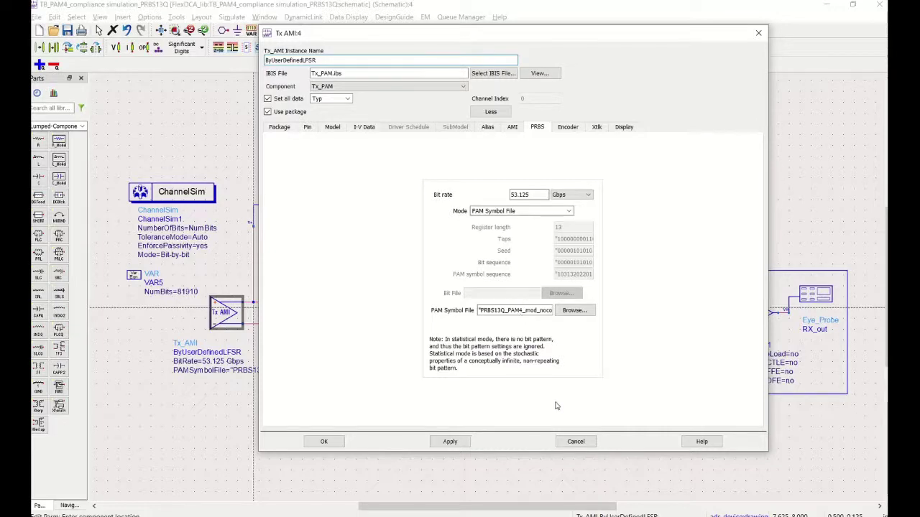
{"action": "left_click", "coordinate": [574, 440]}
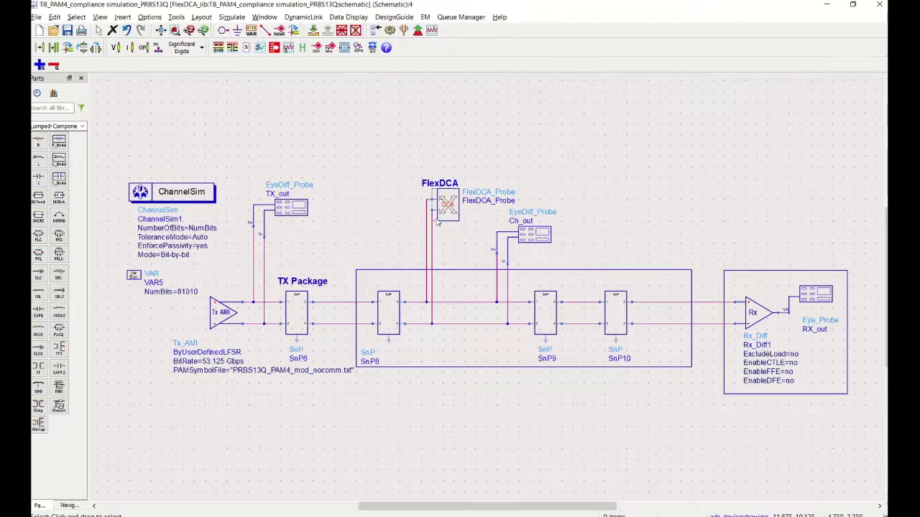
- Move the FlexDCA_Probe setup aside and show its Connection-Setup: local, socket 5025
{"action": "double_click", "coordinate": [444, 211]}
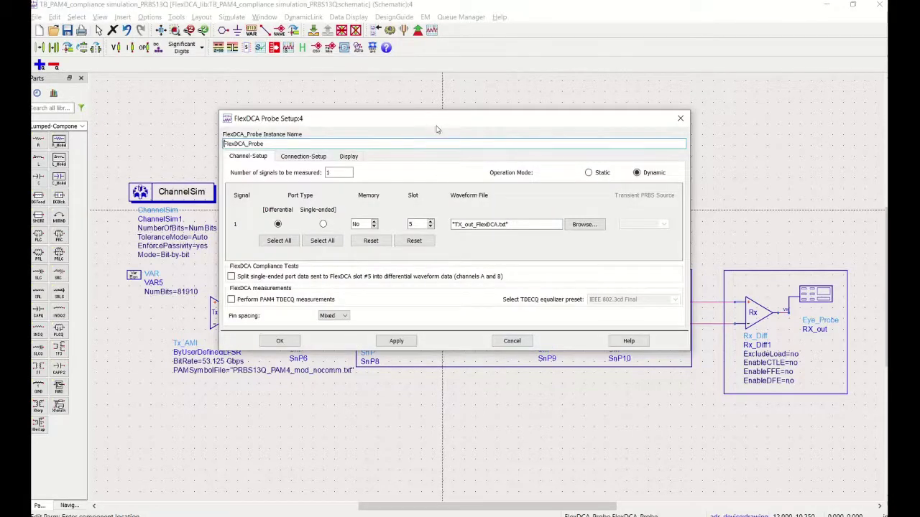
{"action": "left_click_drag", "start_coordinate": [436, 125], "coordinate": [622, 266]}
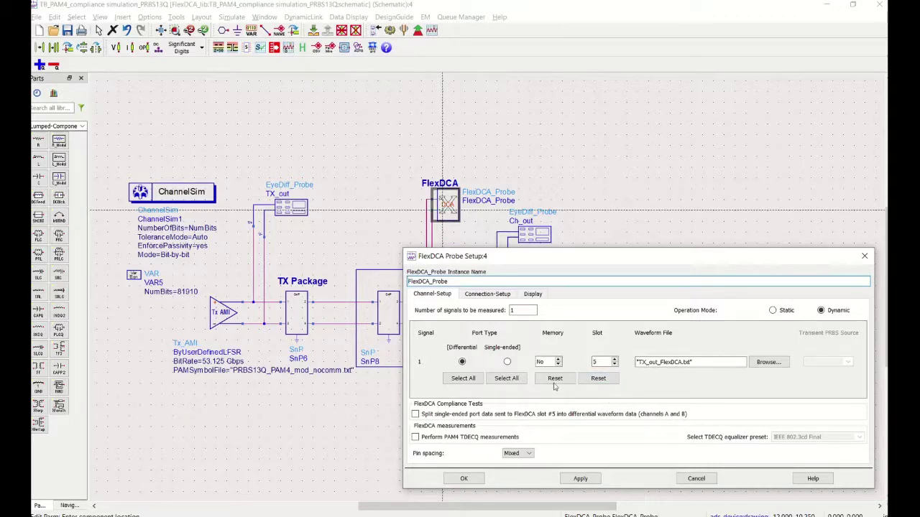
{"action": "left_click", "coordinate": [487, 296]}
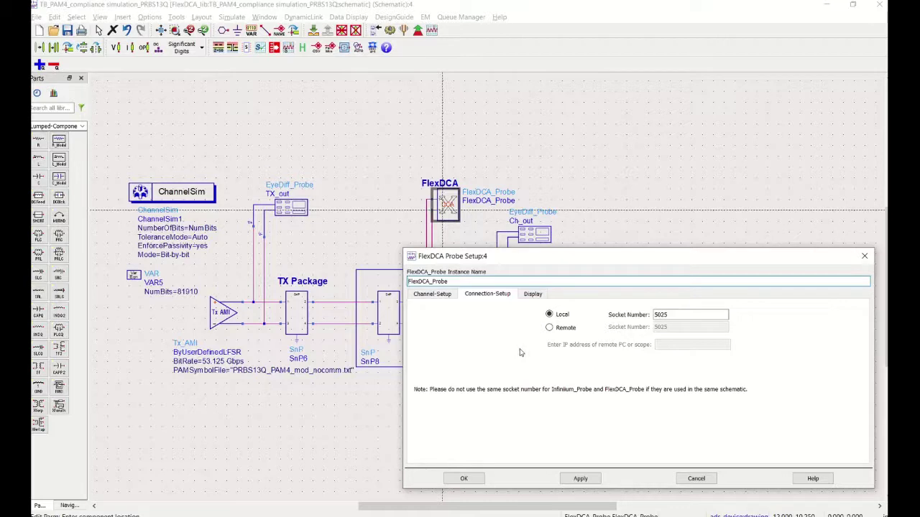
- Try the Remote connection option to reveal the IP field, then cancel the probe setup
{"action": "left_click", "coordinate": [549, 329]}
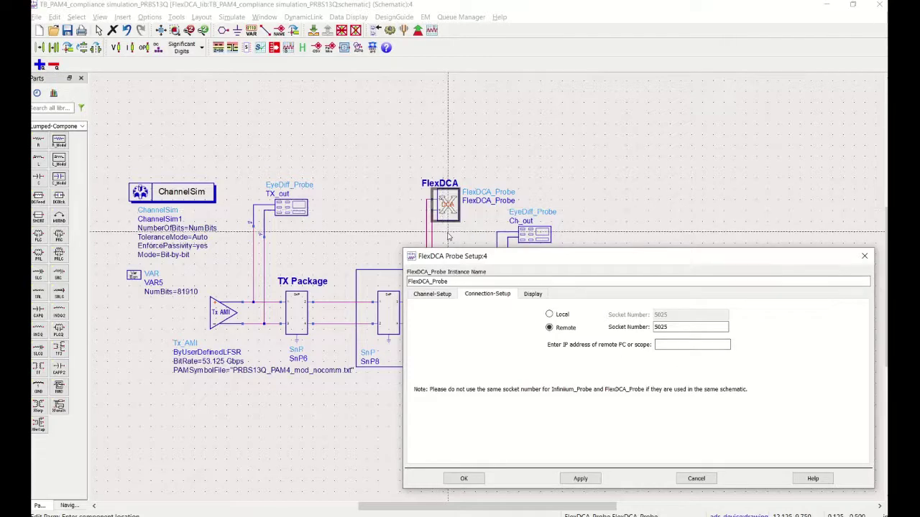
{"action": "left_click", "coordinate": [697, 478]}
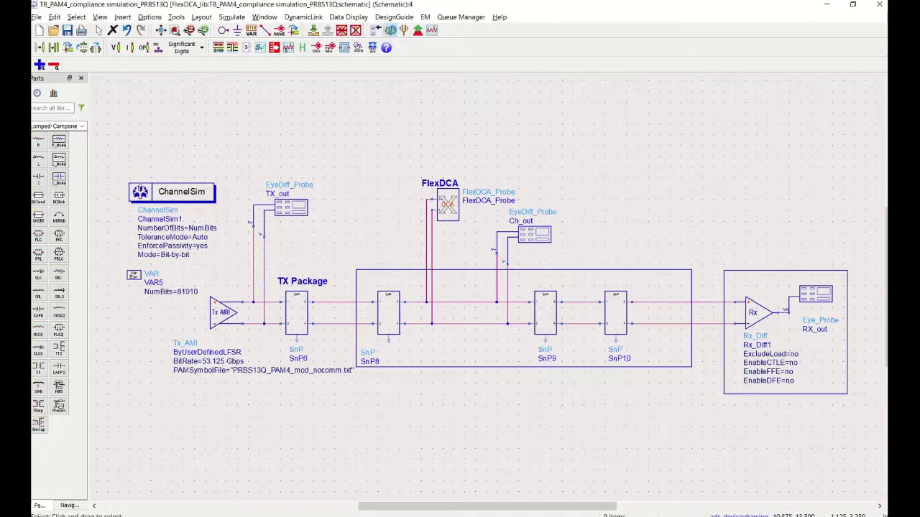
- Run the ADS channel simulation so the PAM4 waveform reaches FlexDCA
{"action": "left_click", "coordinate": [390, 30]}
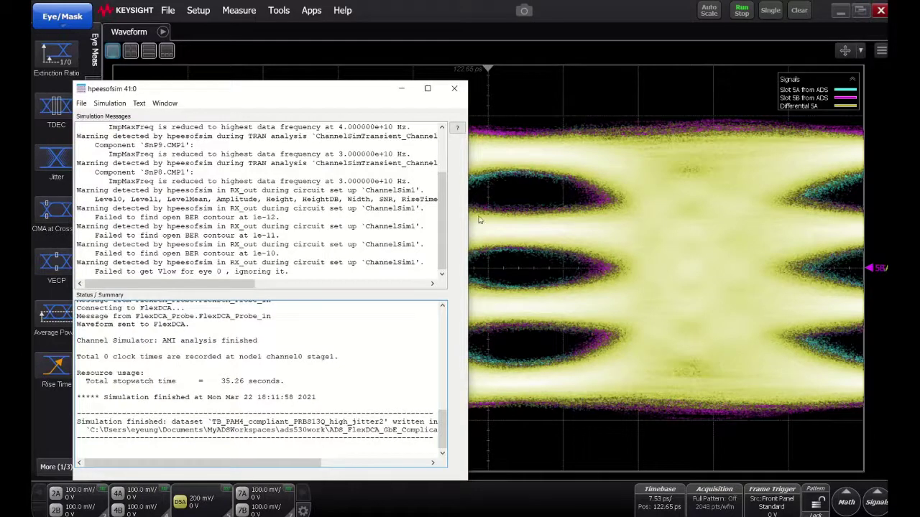
- Minimize hpeesofsim, turn off the Slot 5A and 5B traces, and bring up the D5A setup
{"action": "left_click", "coordinate": [401, 88]}
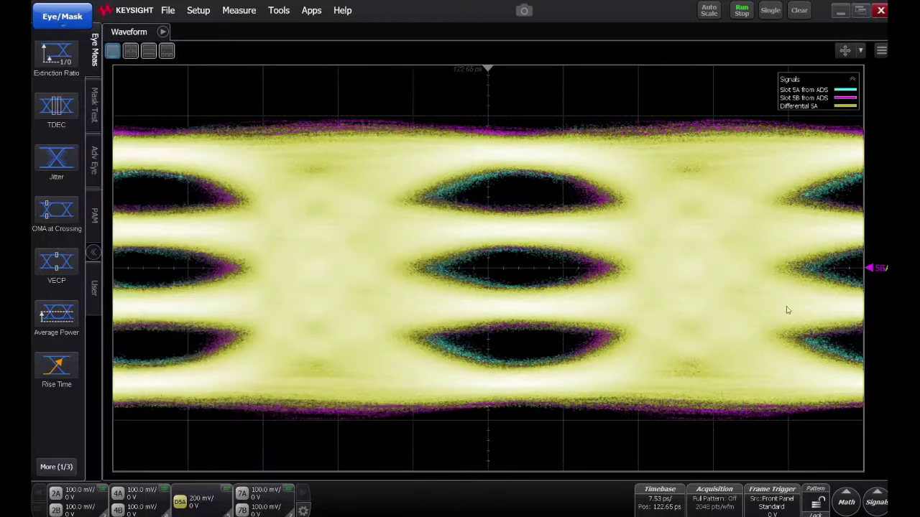
{"action": "left_click", "coordinate": [877, 502]}
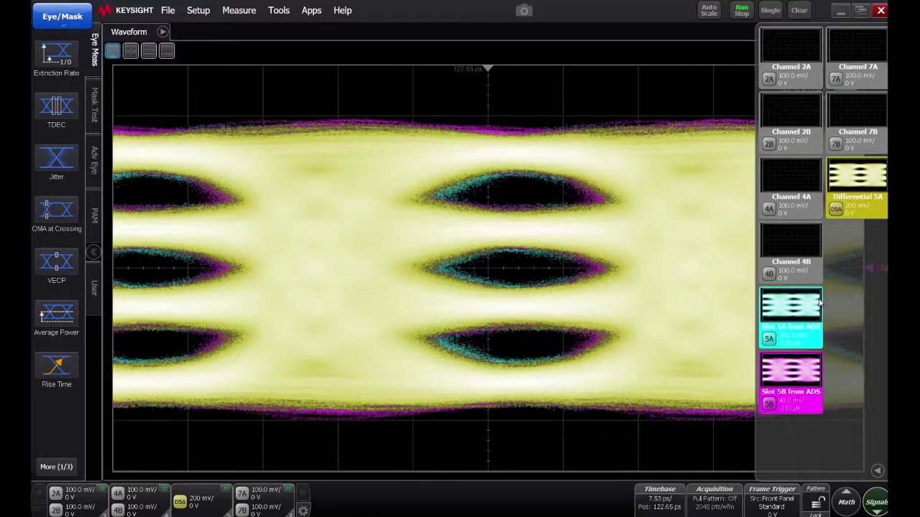
{"action": "left_click", "coordinate": [772, 347]}
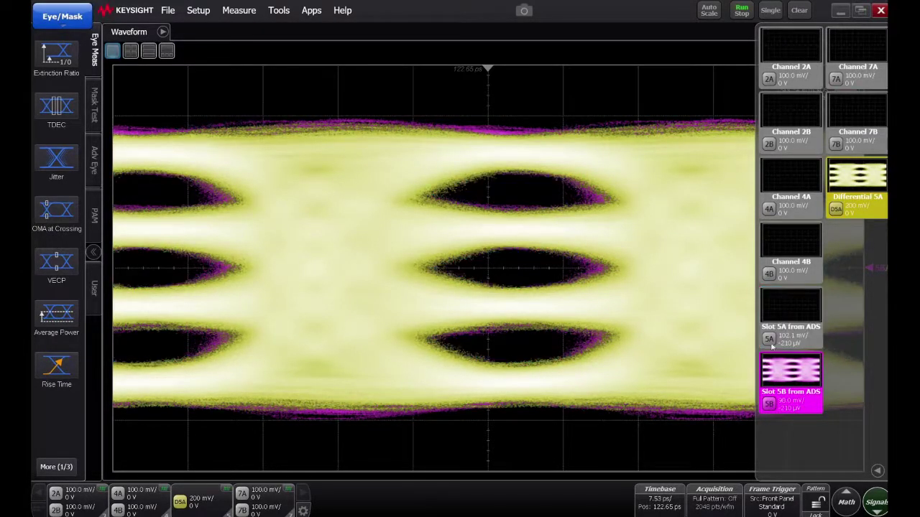
{"action": "left_click", "coordinate": [769, 403]}
{"action": "left_click", "coordinate": [769, 403]}
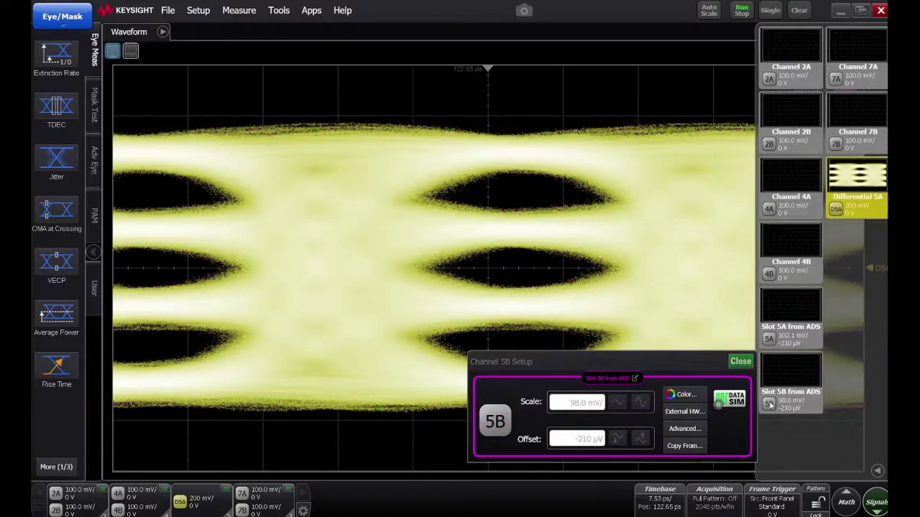
{"action": "left_click", "coordinate": [743, 364]}
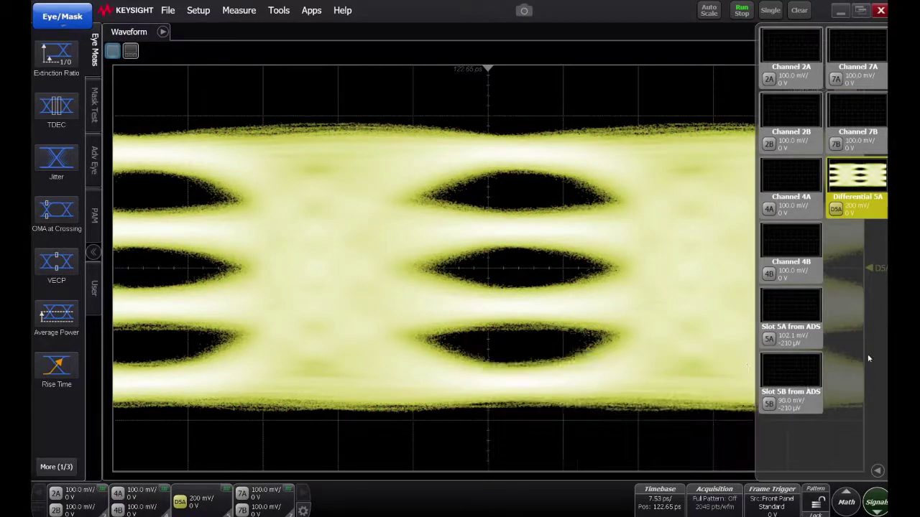
{"action": "left_click", "coordinate": [875, 496]}
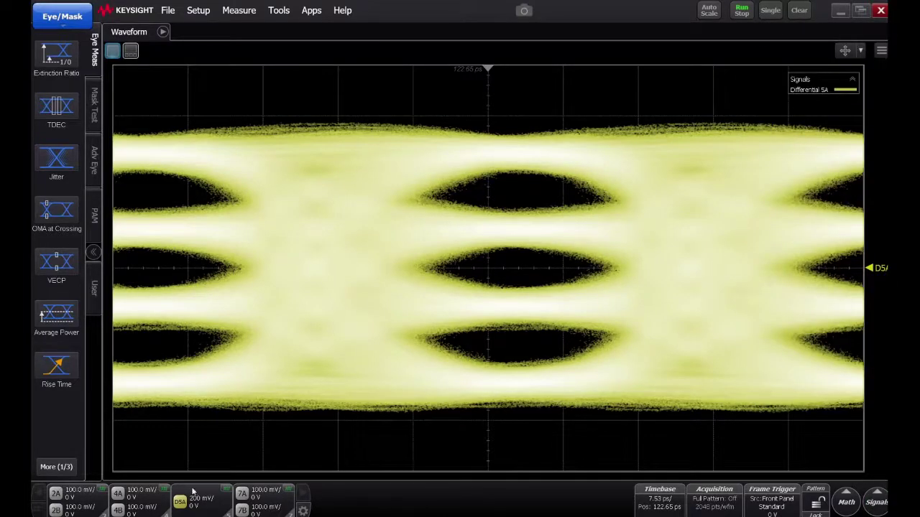
{"action": "left_click", "coordinate": [193, 496]}
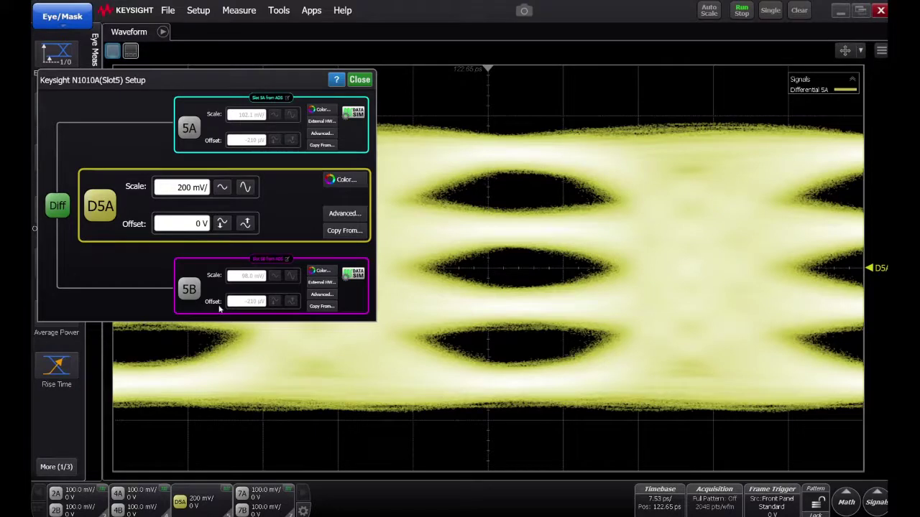
- Turn off random jitter and random noise in channel 5A's DATA SIM source
{"action": "left_click", "coordinate": [355, 113]}
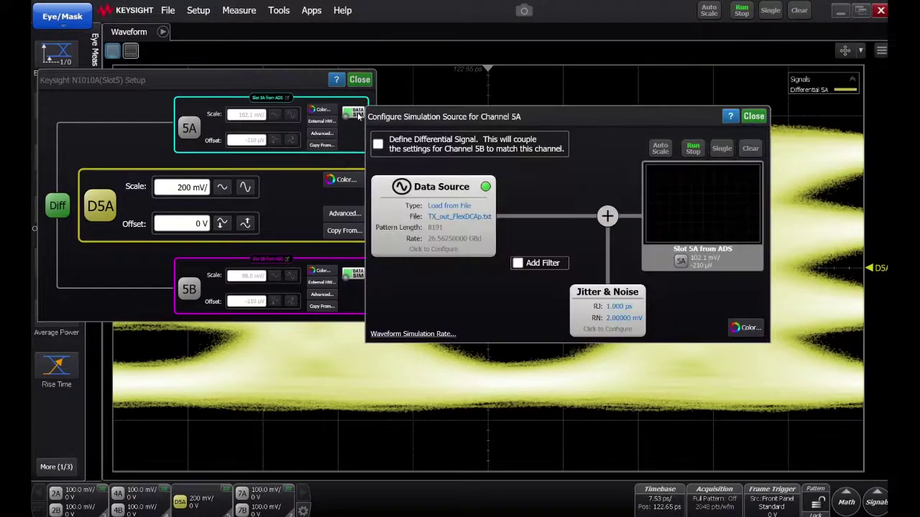
{"action": "left_click", "coordinate": [584, 318]}
{"action": "left_click", "coordinate": [667, 334]}
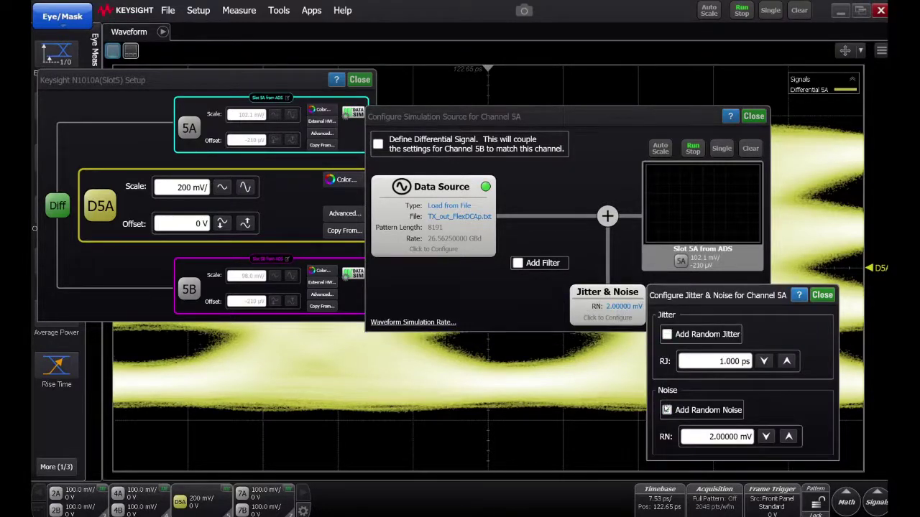
{"action": "left_click", "coordinate": [667, 409]}
{"action": "left_click", "coordinate": [822, 295]}
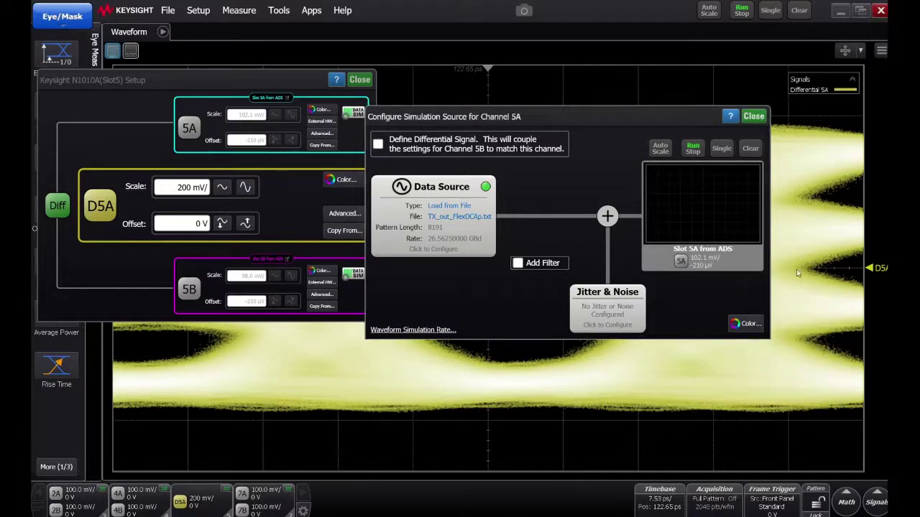
{"action": "left_click", "coordinate": [753, 117]}
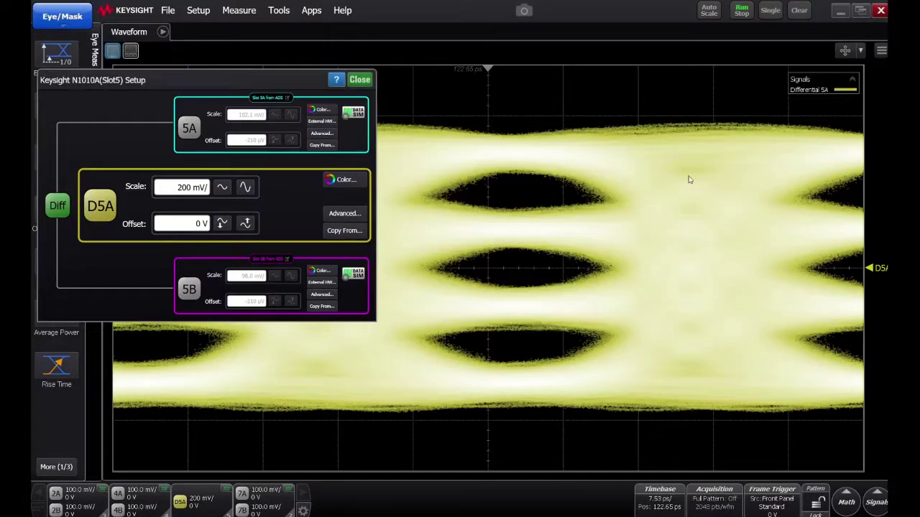
- Turn off random jitter in channel 5B's DATA SIM source and close the Slot 5 setup
{"action": "left_click", "coordinate": [359, 276]}
{"action": "left_click", "coordinate": [585, 454]}
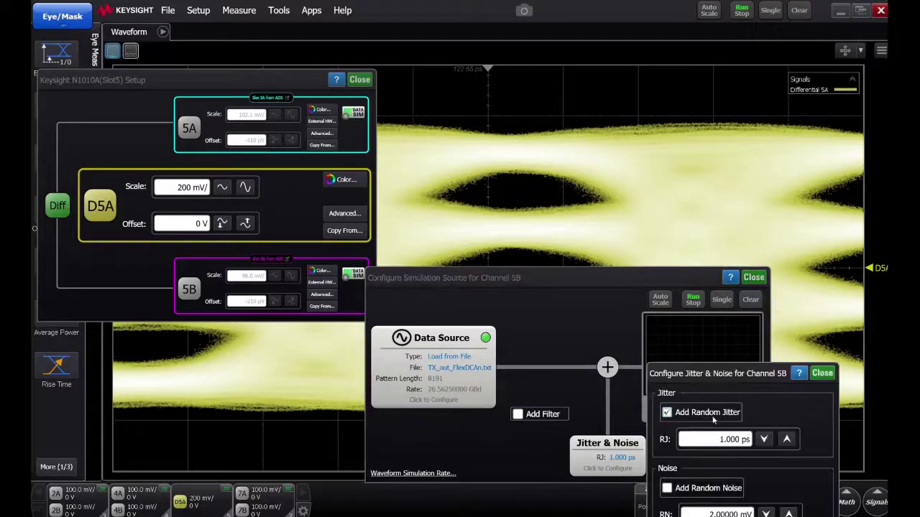
{"action": "left_click", "coordinate": [667, 412]}
{"action": "left_click", "coordinate": [822, 372]}
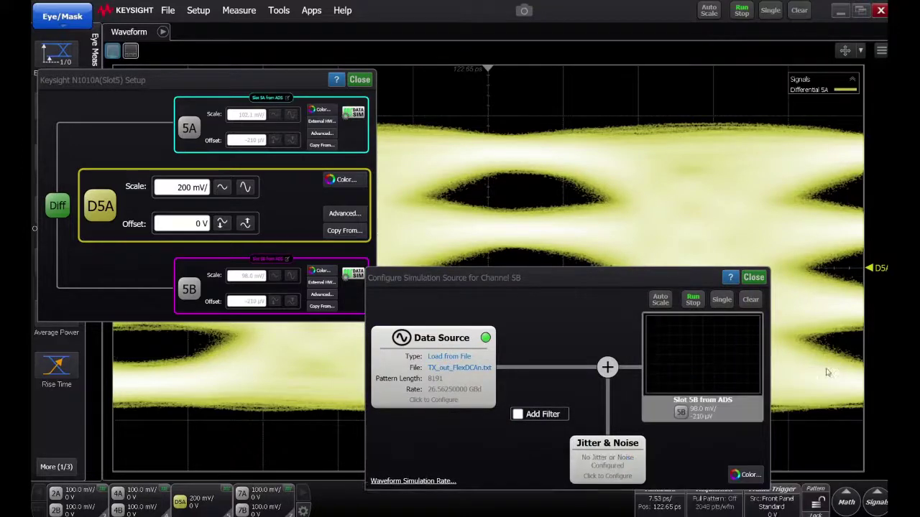
{"action": "left_click", "coordinate": [753, 277]}
{"action": "left_click", "coordinate": [370, 82]}
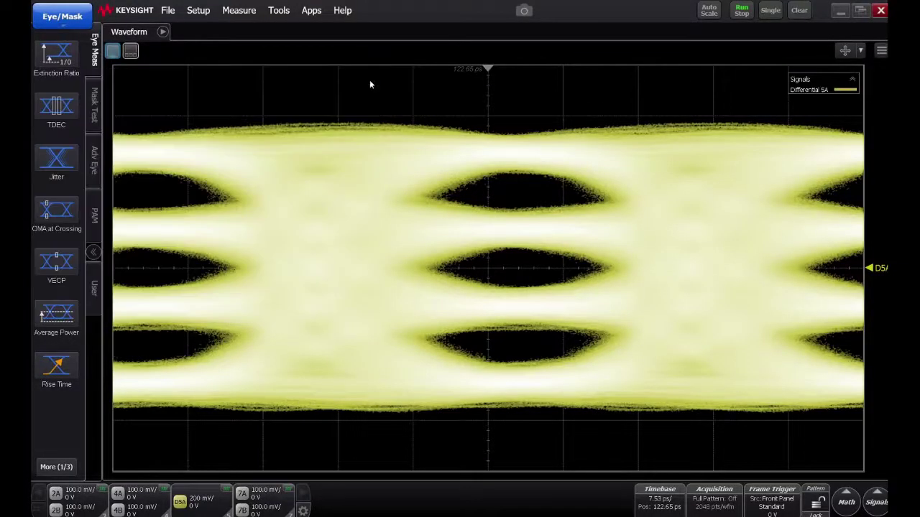
- Clear the eye, resume acquisition, and enable Pattern Lock to capture the full 8191 UI pattern
{"action": "left_click", "coordinate": [798, 12]}
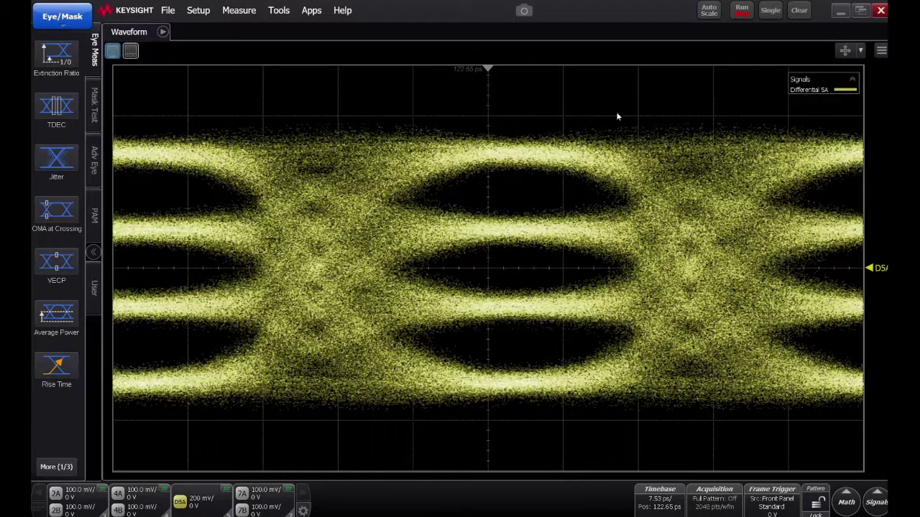
{"action": "left_click", "coordinate": [741, 10]}
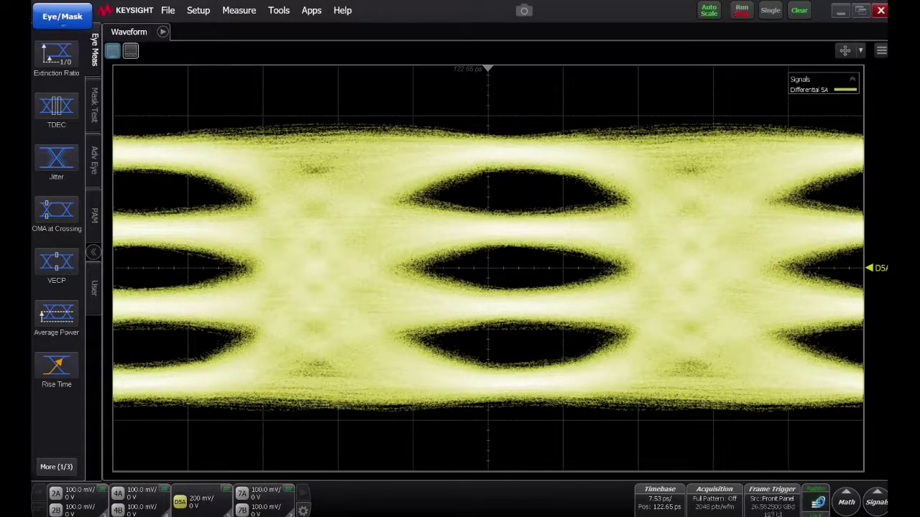
{"action": "left_click", "coordinate": [818, 503]}
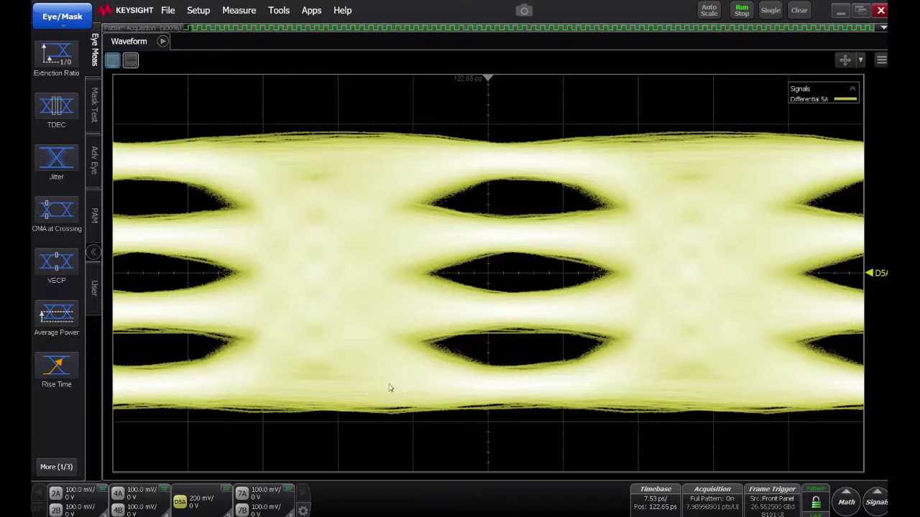
- Launch the N1091BSCB IEEE 802.3 bs/cd Test App from Apps > Automated Test Apps
{"action": "left_click", "coordinate": [311, 11]}
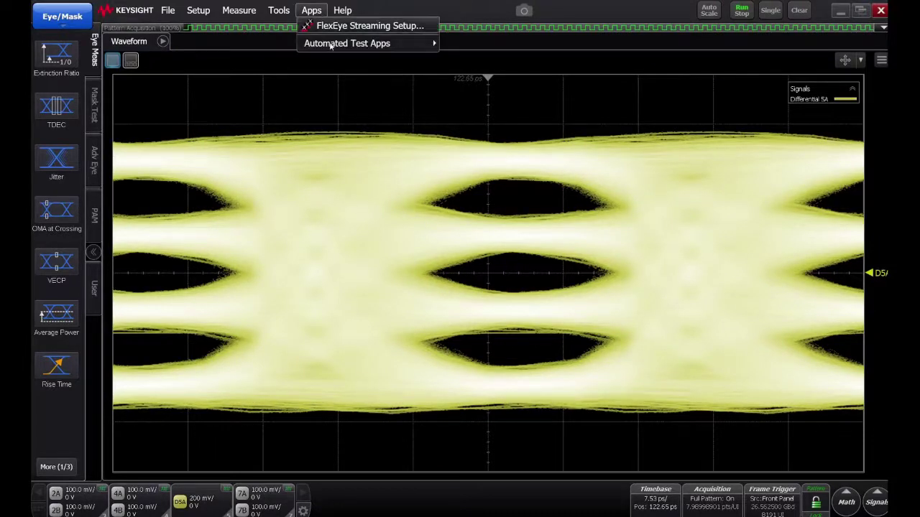
{"action": "mouse_move", "coordinate": [332, 47]}
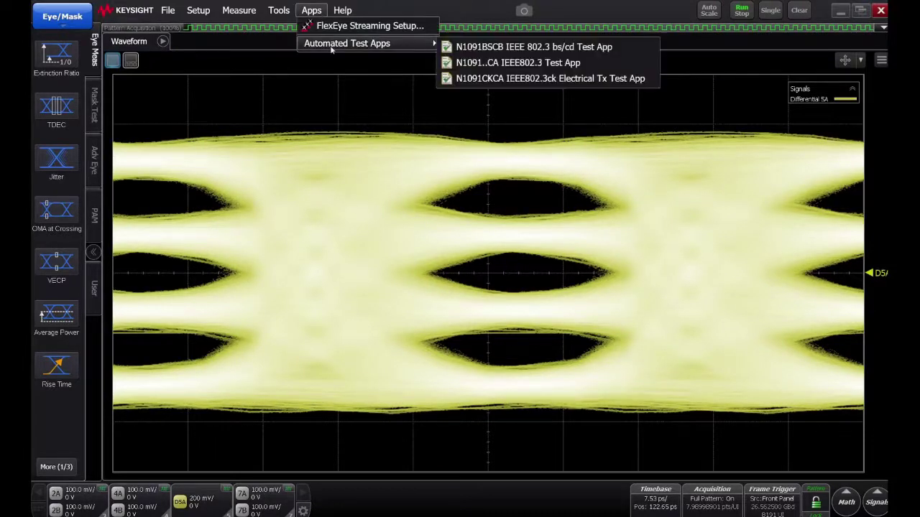
{"action": "left_click", "coordinate": [548, 47]}
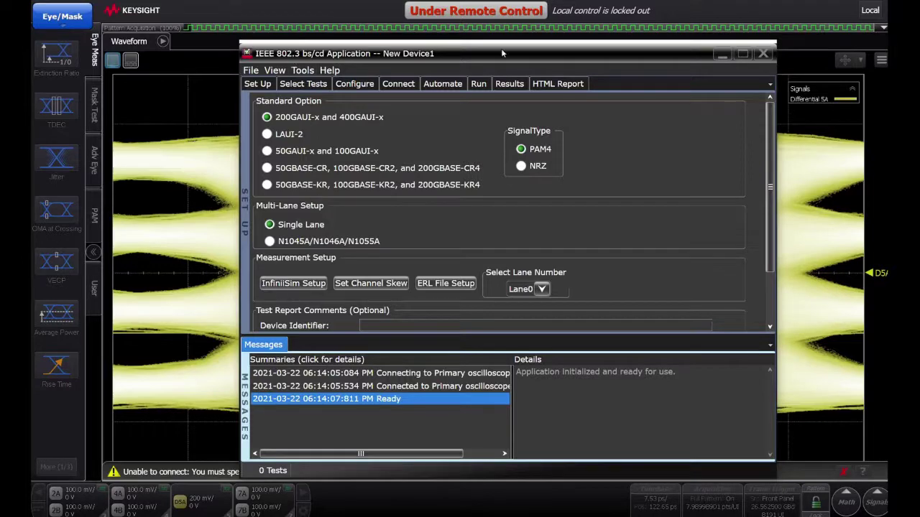
- In Set Up, leave the standard on 200GAUI-x and 400GAUI-x with PAM4 signal type
{"action": "left_click_drag", "start_coordinate": [503, 53], "coordinate": [555, 73]}
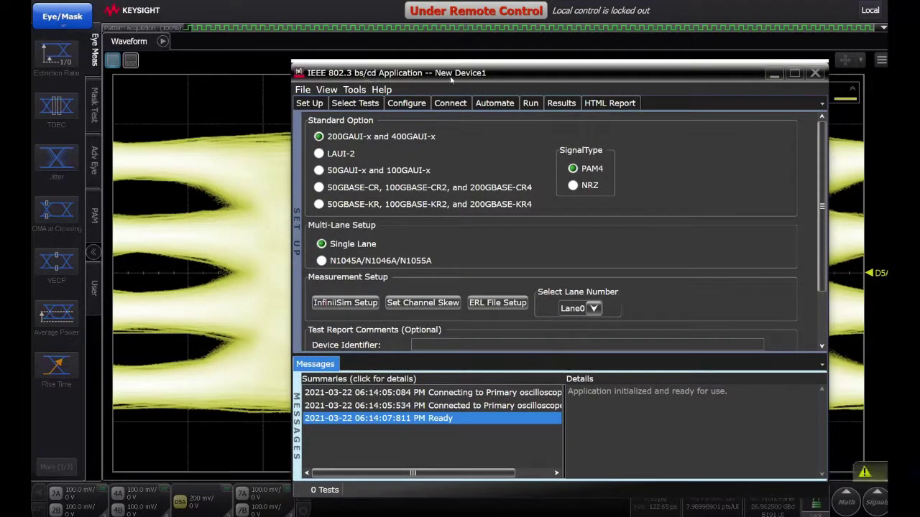
{"action": "mouse_move", "coordinate": [529, 74]}
{"action": "left_mouse_down"}
{"action": "mouse_move", "coordinate": [548, 71]}
{"action": "mouse_move", "coordinate": [535, 71]}
{"action": "left_mouse_up"}
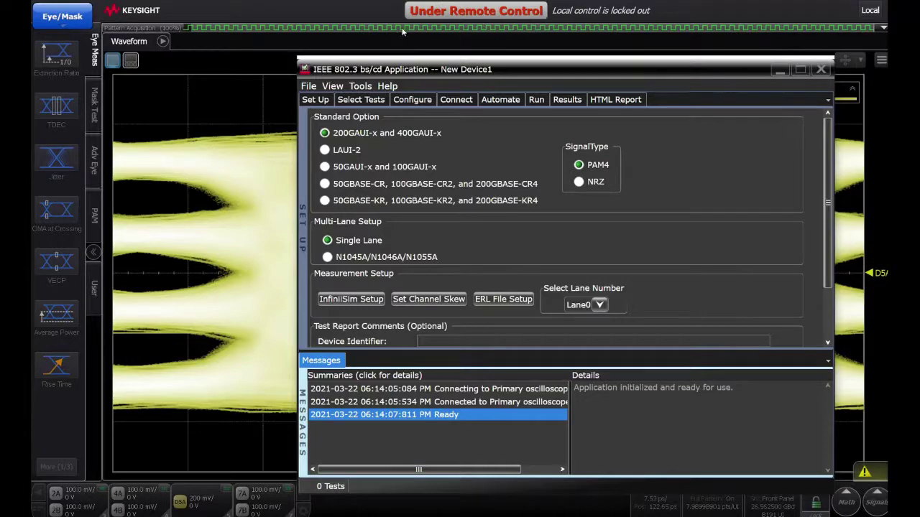
{"action": "left_click_drag", "start_coordinate": [539, 66], "coordinate": [486, 72]}
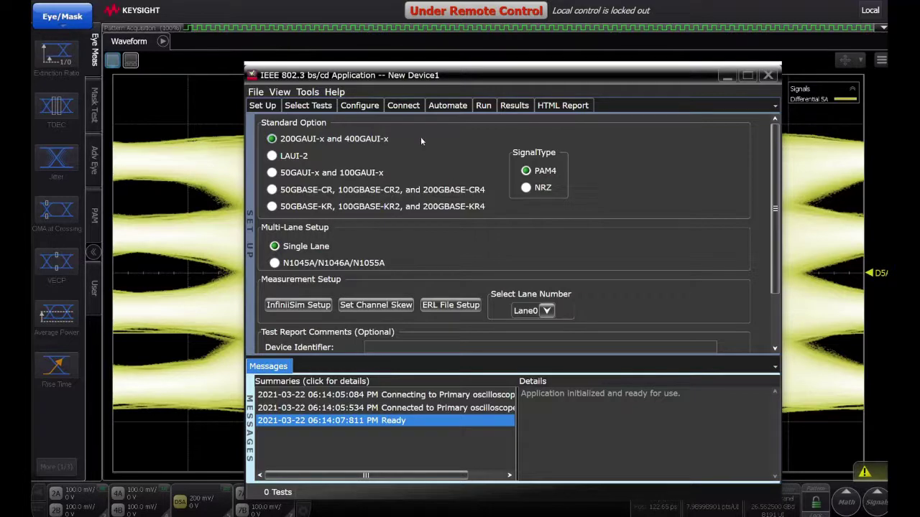
{"action": "left_click_drag", "start_coordinate": [463, 75], "coordinate": [435, 56]}
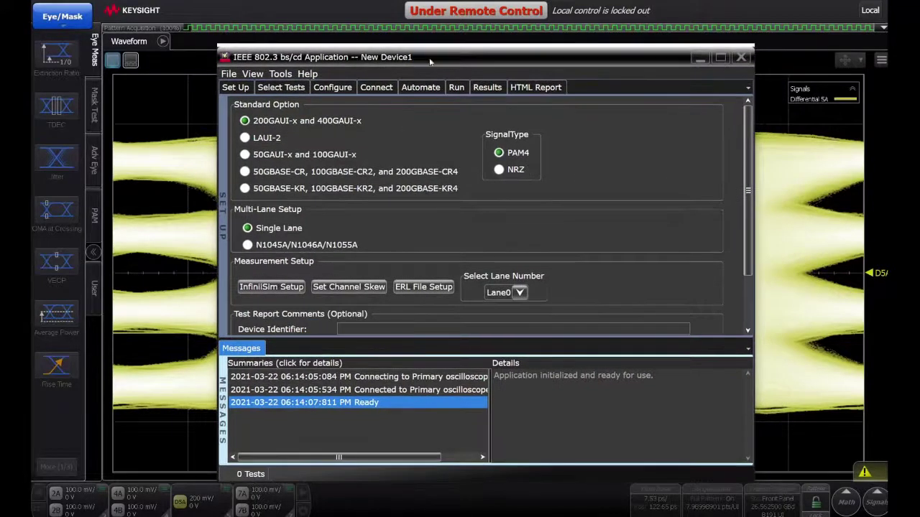
{"action": "left_click", "coordinate": [246, 91]}
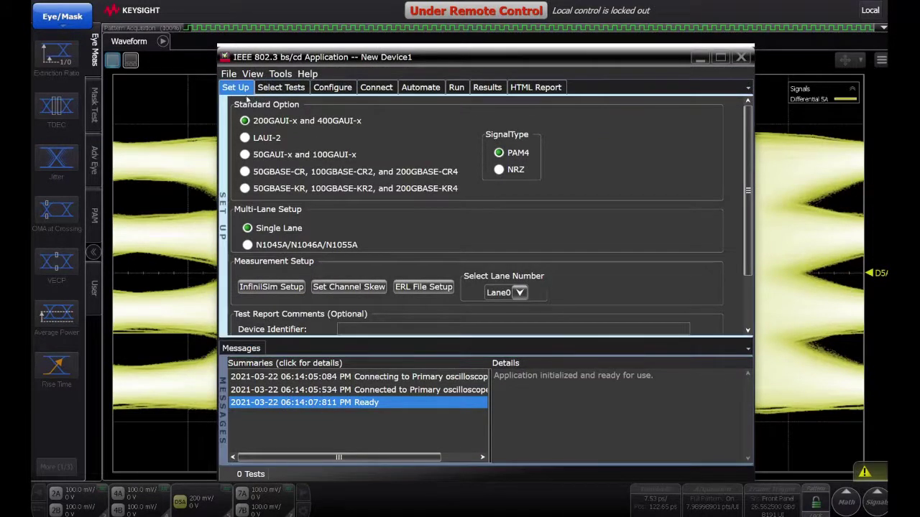
{"action": "left_click", "coordinate": [245, 137]}
{"action": "left_click", "coordinate": [245, 154]}
{"action": "left_click", "coordinate": [245, 172]}
{"action": "left_click", "coordinate": [245, 188]}
{"action": "left_click", "coordinate": [245, 121]}
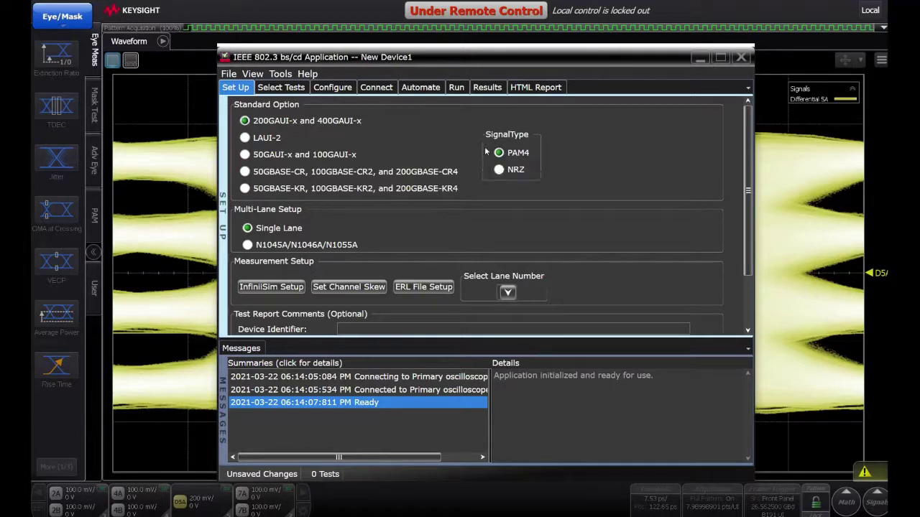
{"action": "left_click", "coordinate": [499, 170]}
{"action": "left_click", "coordinate": [499, 152]}
- Tick the J4u, Steady-State Voltage Vf, Linear Fit Pulse Peak and SNDR TP0a tests
{"action": "left_click", "coordinate": [280, 87]}
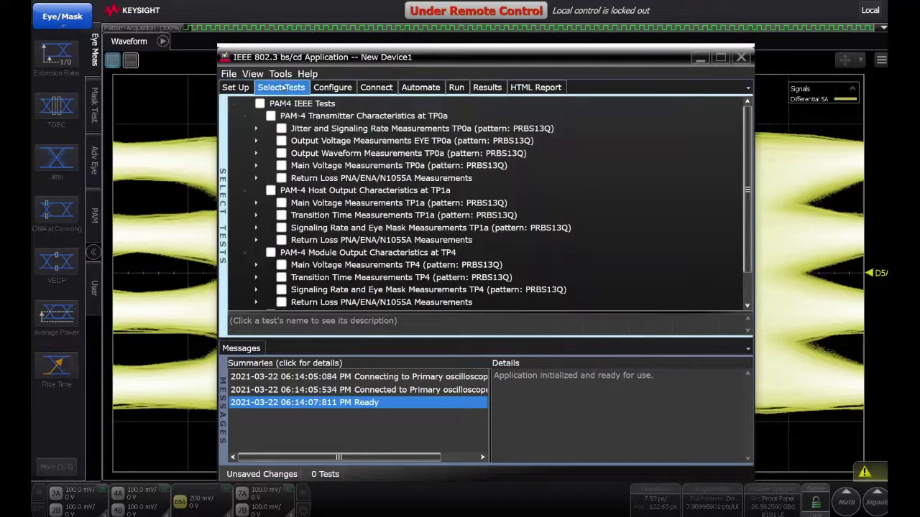
{"action": "left_click", "coordinate": [257, 129]}
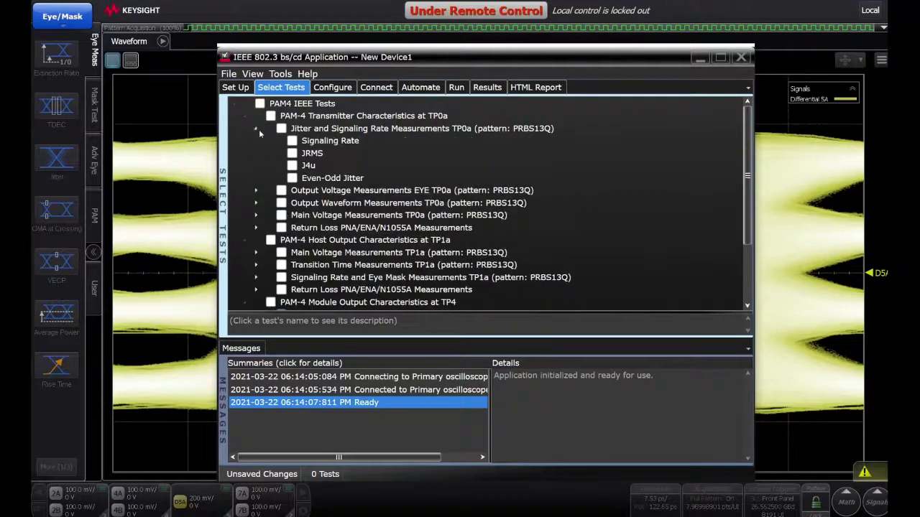
{"action": "left_click", "coordinate": [292, 166]}
{"action": "left_click", "coordinate": [257, 204]}
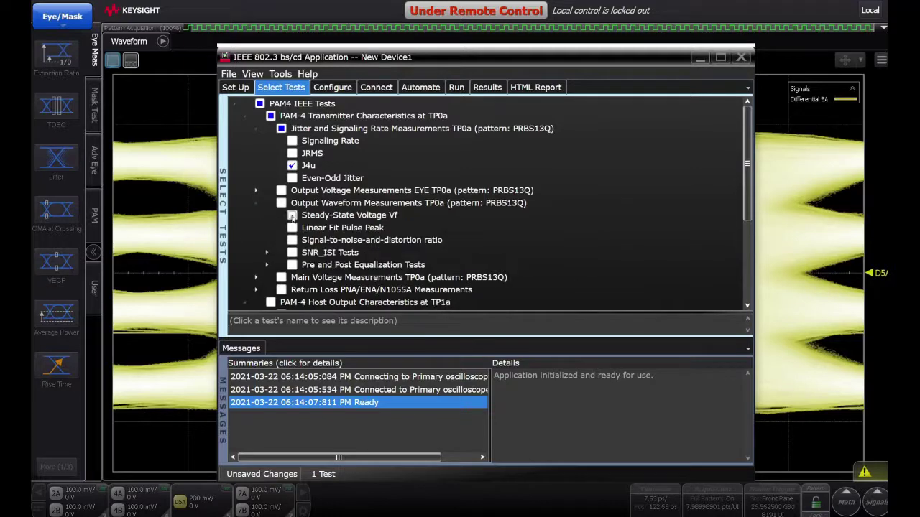
{"action": "left_click", "coordinate": [291, 215]}
{"action": "left_click", "coordinate": [291, 228]}
{"action": "left_click", "coordinate": [292, 240]}
{"action": "left_click", "coordinate": [335, 92]}
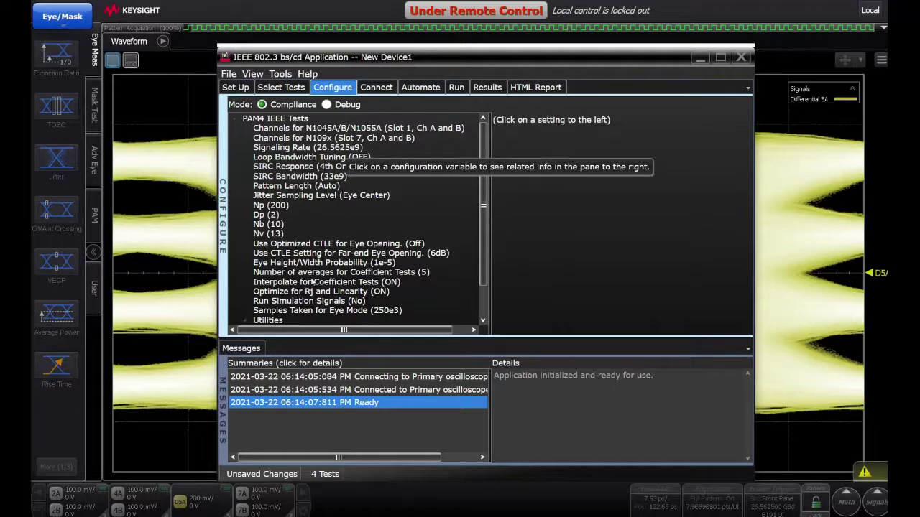
- Set Run Simulation Signals to Yes in the Configure settings
{"action": "left_click", "coordinate": [308, 302]}
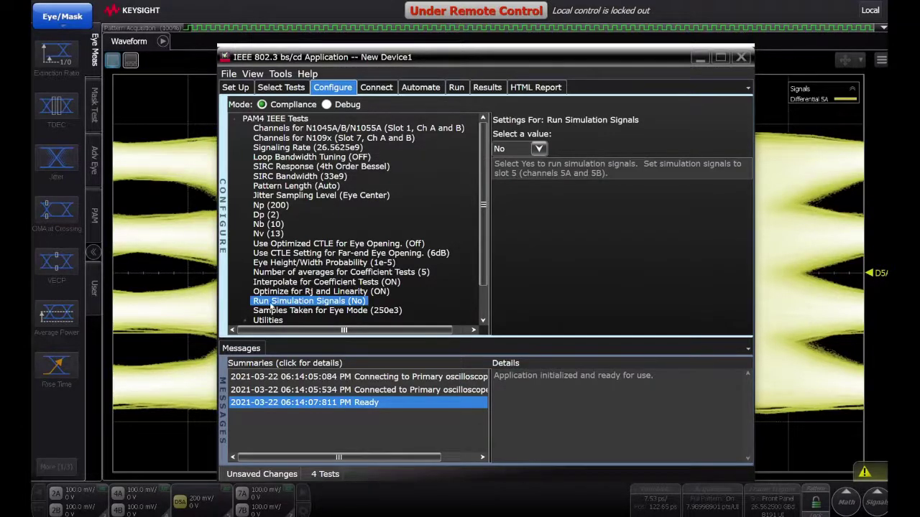
{"action": "left_click", "coordinate": [540, 150]}
{"action": "left_click", "coordinate": [528, 173]}
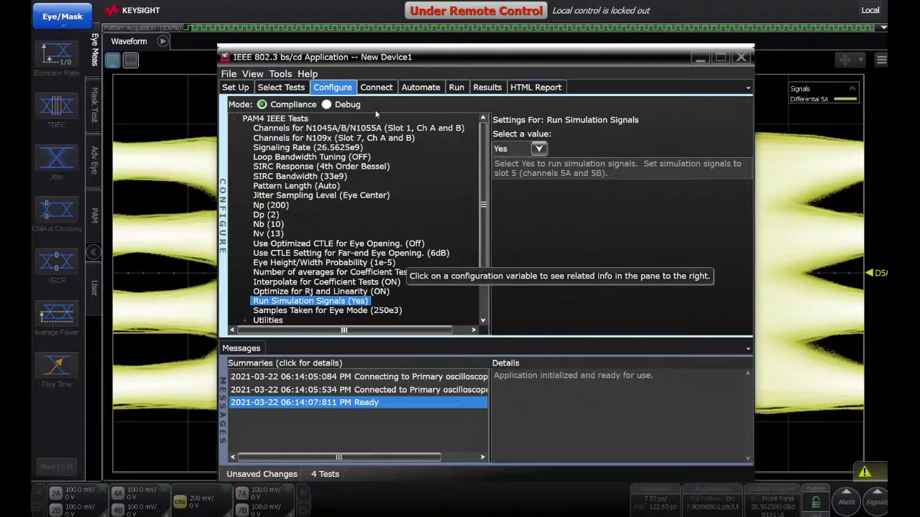
- Suppress all connection prompts and start running the four selected tests
{"action": "left_click", "coordinate": [376, 87]}
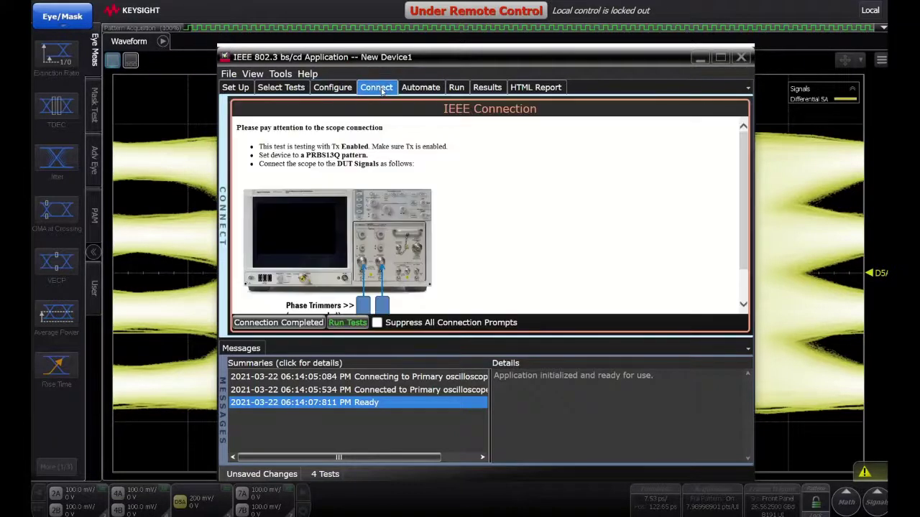
{"action": "left_click", "coordinate": [377, 323]}
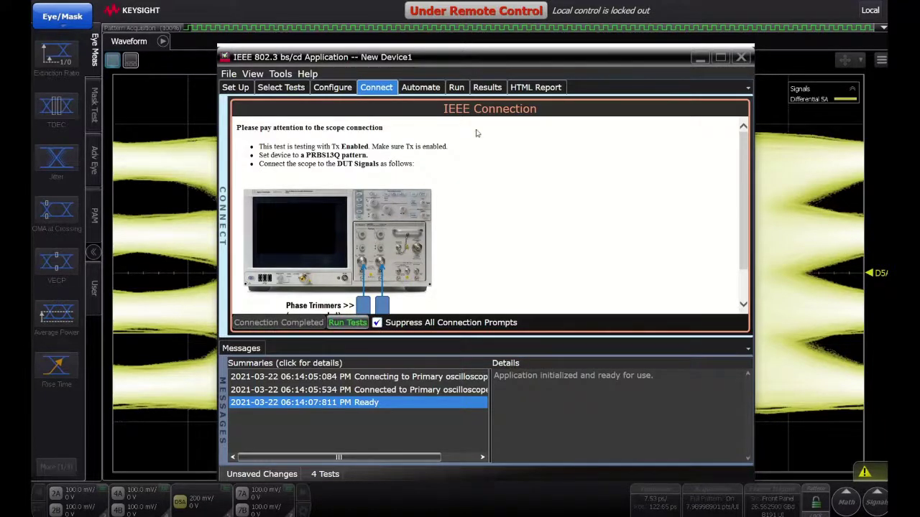
{"action": "left_click", "coordinate": [457, 88]}
{"action": "left_click", "coordinate": [253, 112]}
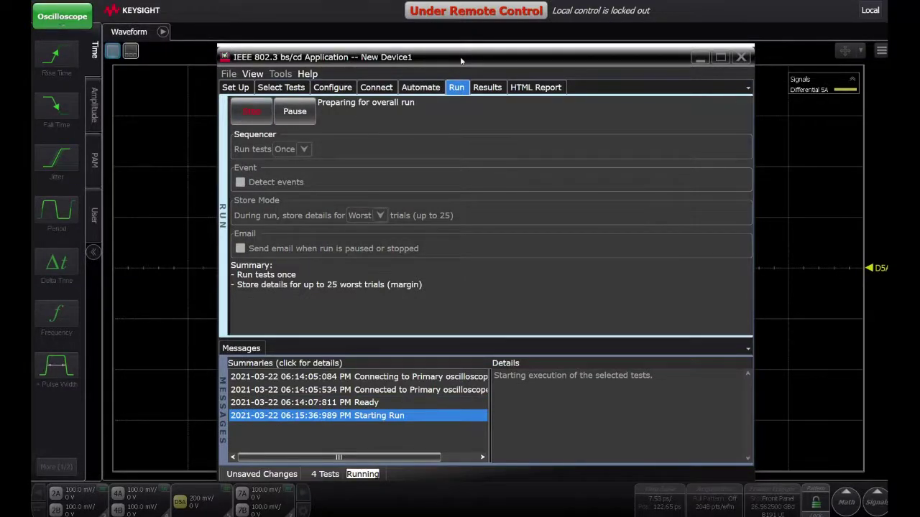
- Move the test window aside to watch the waveform during the run, then restore it
{"action": "left_click_drag", "start_coordinate": [462, 58], "coordinate": [568, 85]}
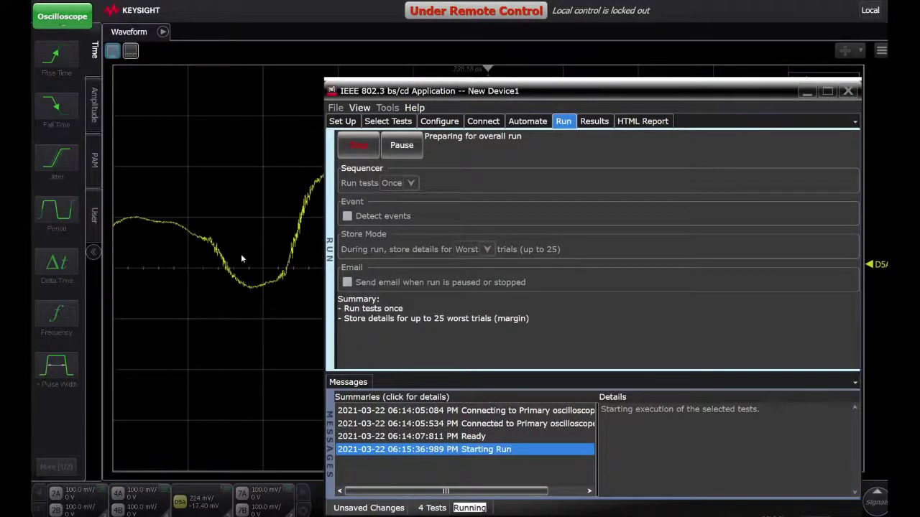
{"action": "left_click_drag", "start_coordinate": [601, 94], "coordinate": [558, 364]}
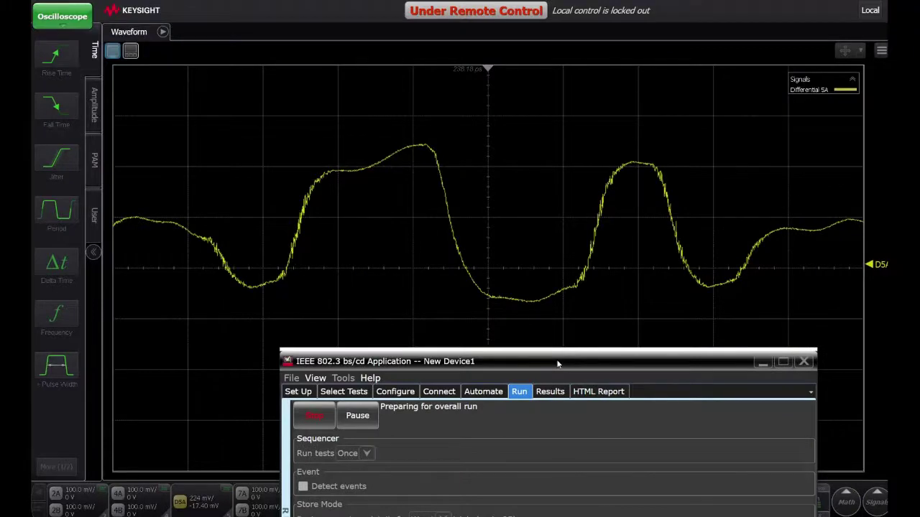
{"action": "left_click_drag", "start_coordinate": [558, 364], "coordinate": [559, 81]}
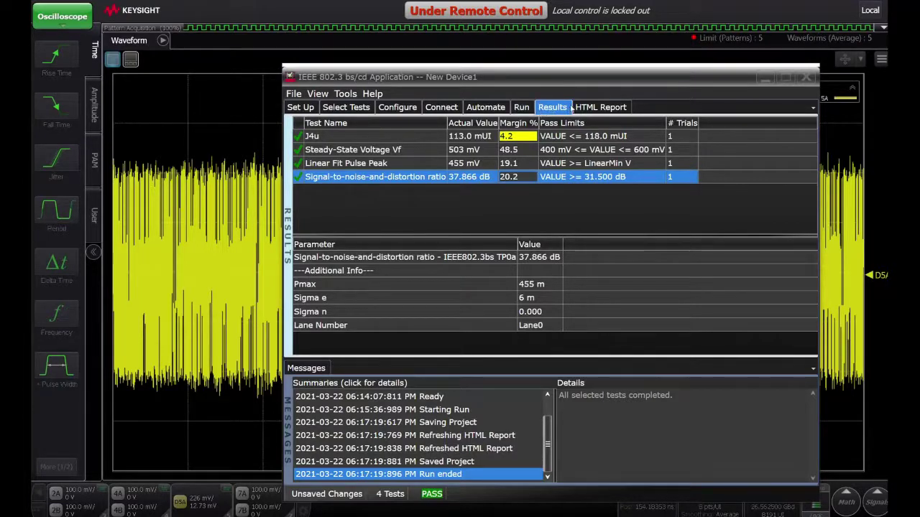
- Review the J4u, Steady-State Voltage Vf, Linear Fit Pulse Peak and SNDR result details
{"action": "left_click", "coordinate": [340, 141]}
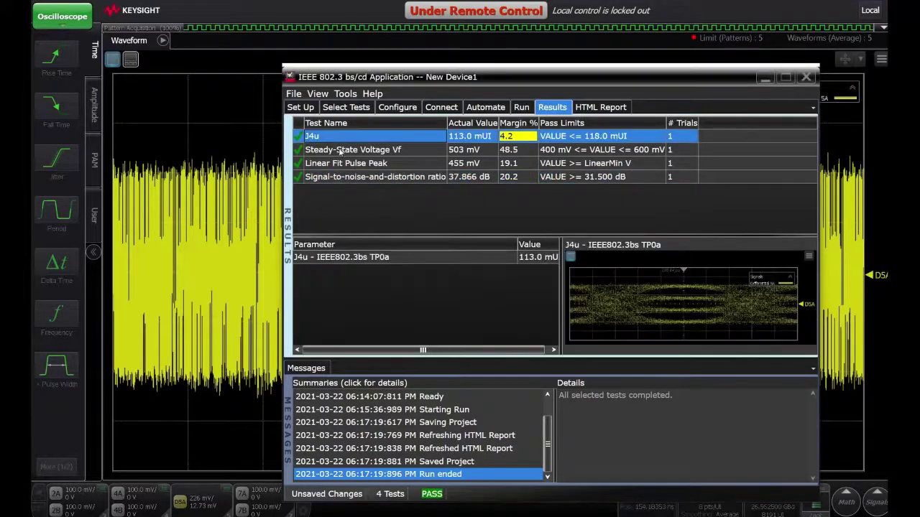
{"action": "left_click", "coordinate": [341, 150]}
{"action": "left_click", "coordinate": [345, 165]}
{"action": "left_click", "coordinate": [343, 181]}
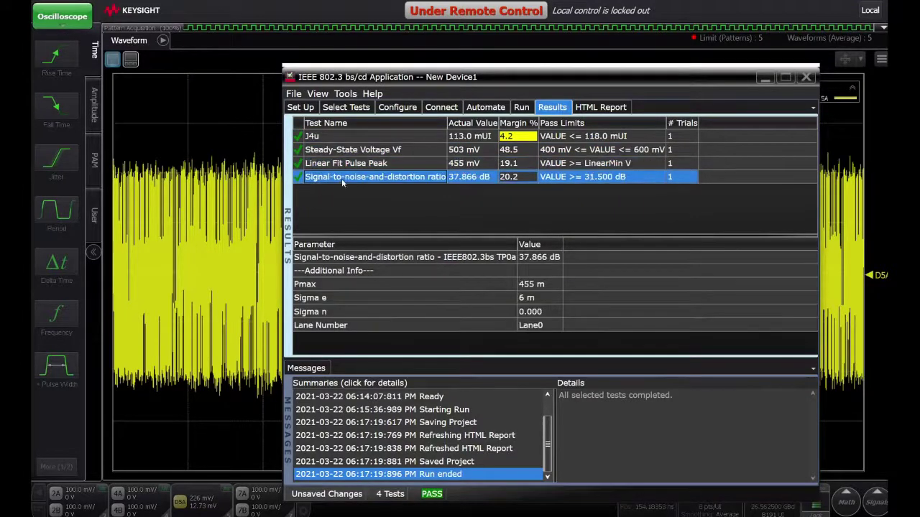
{"action": "left_click", "coordinate": [331, 139]}
{"action": "left_click", "coordinate": [329, 149]}
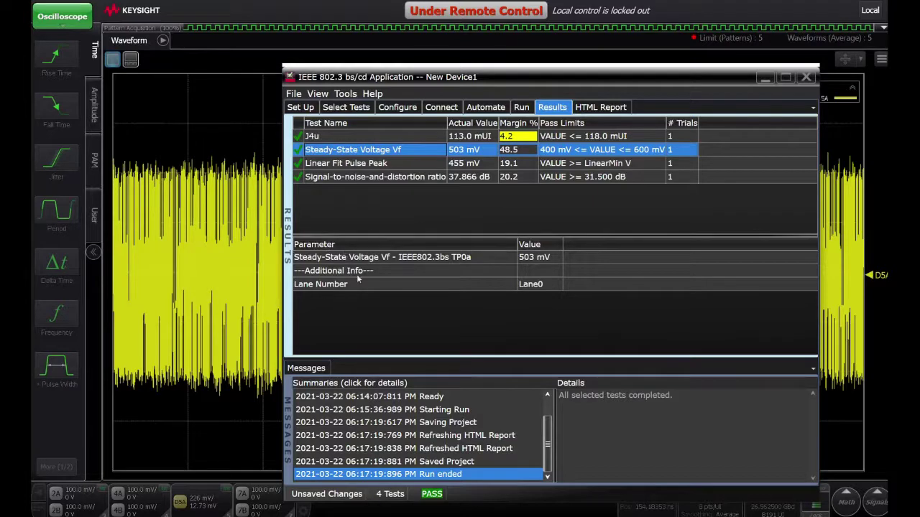
{"action": "left_click", "coordinate": [355, 167]}
{"action": "left_click", "coordinate": [357, 179]}
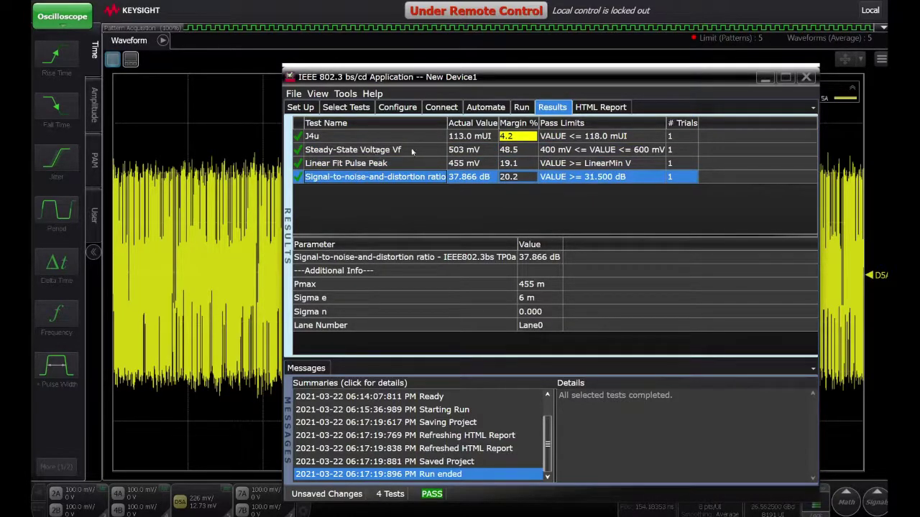
- Read through the HTML Test Report showing PASS with 4 tests passed, 0 failed
{"action": "left_click", "coordinate": [602, 108]}
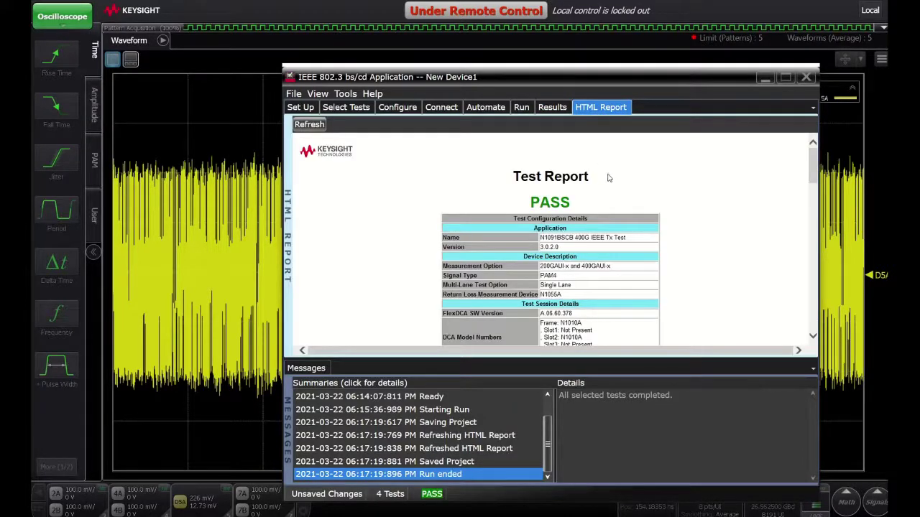
{"action": "scroll", "coordinate": [607, 180], "scroll_direction": "down", "scroll_amount": 8}
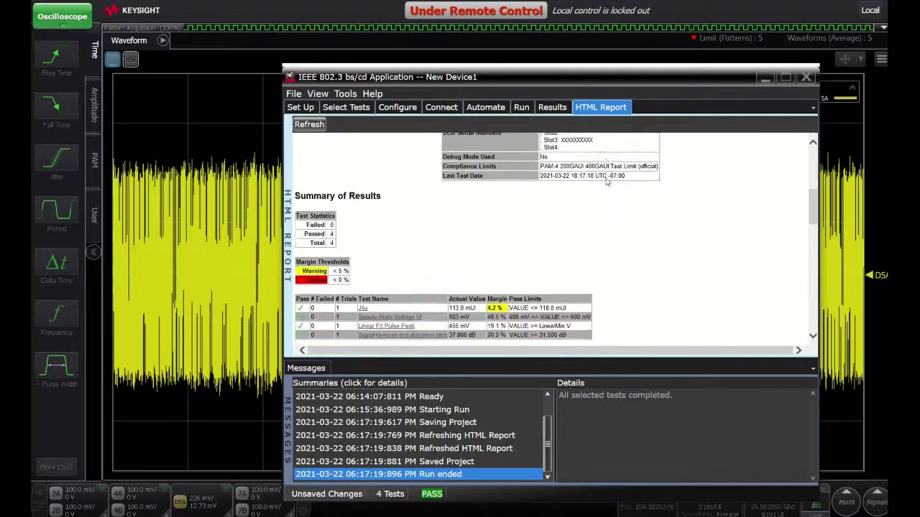
{"action": "scroll", "coordinate": [606, 182], "scroll_direction": "down", "scroll_amount": 10}
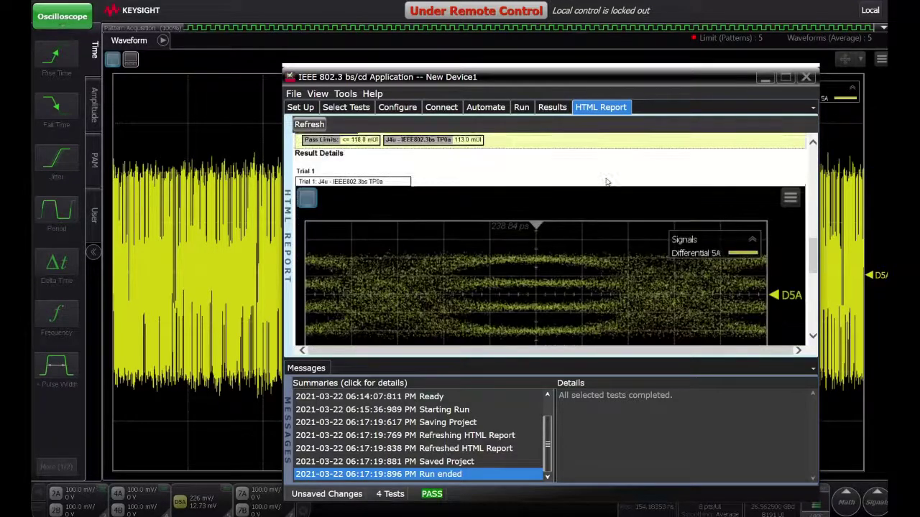
{"action": "scroll", "coordinate": [605, 181], "scroll_direction": "down", "scroll_amount": 10}
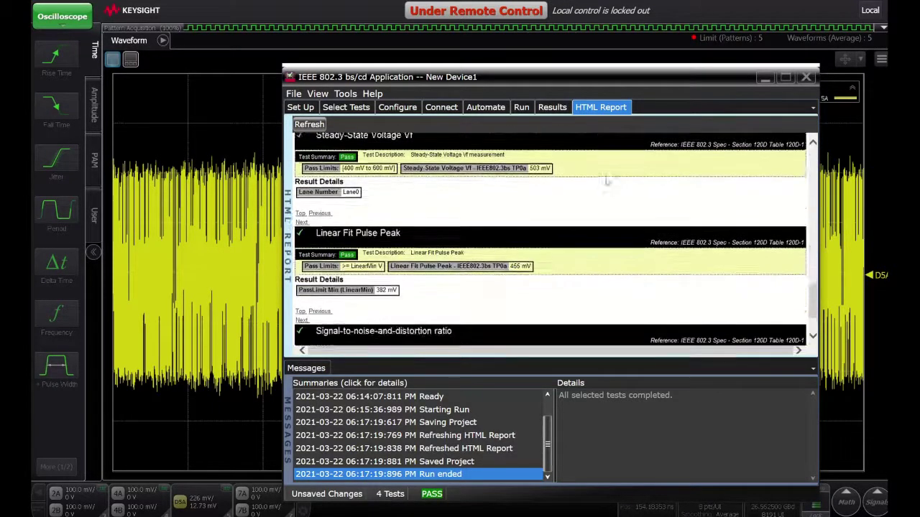
{"action": "scroll", "coordinate": [607, 182], "scroll_direction": "down", "scroll_amount": 1}
{"action": "scroll", "coordinate": [605, 182], "scroll_direction": "up", "scroll_amount": 20}
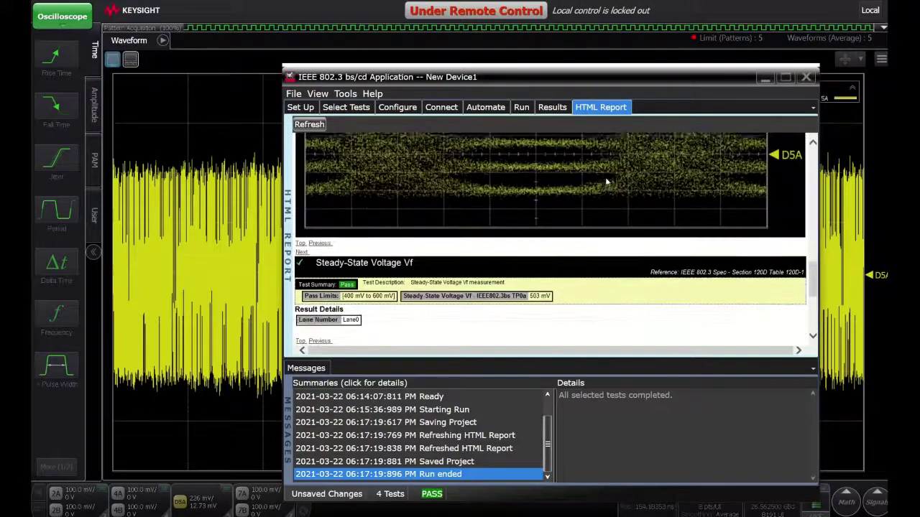
{"action": "scroll", "coordinate": [606, 182], "scroll_direction": "up", "scroll_amount": 10}
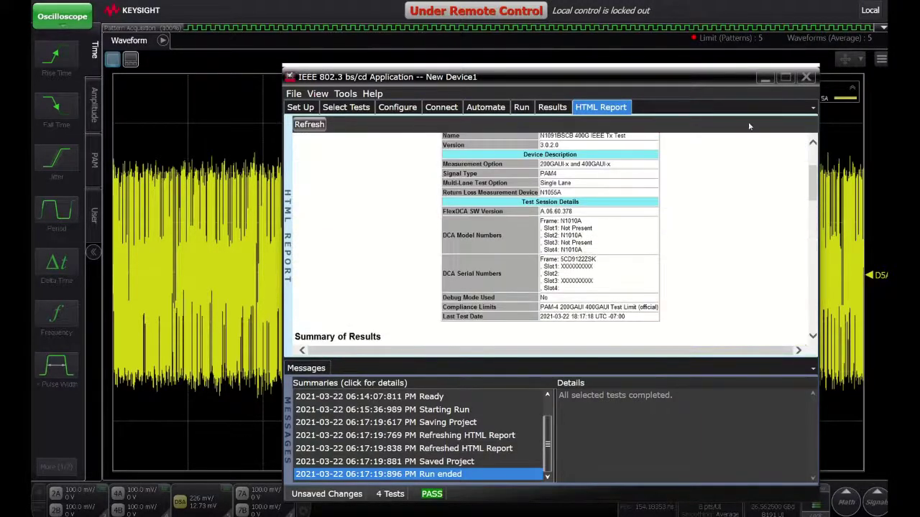
- Minimize the compliance application to reveal the full-screen Differential 5A waveform
{"action": "left_click", "coordinate": [766, 77]}
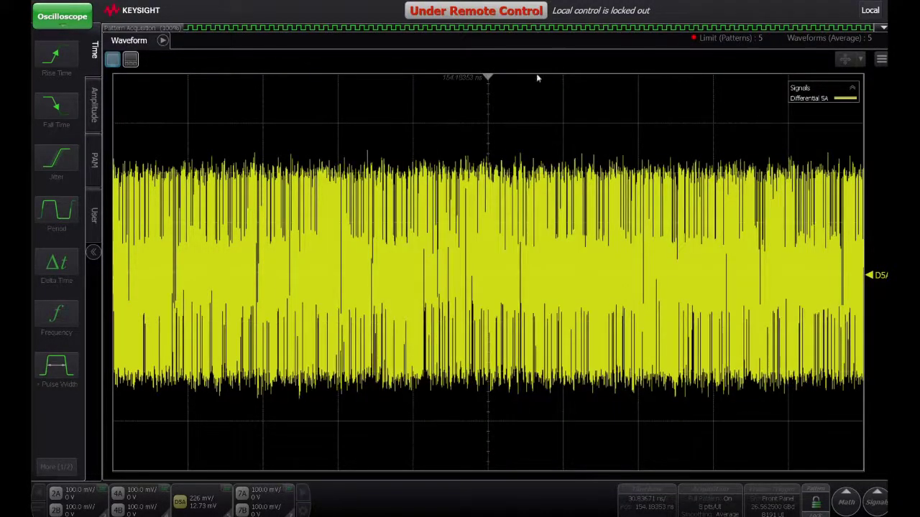